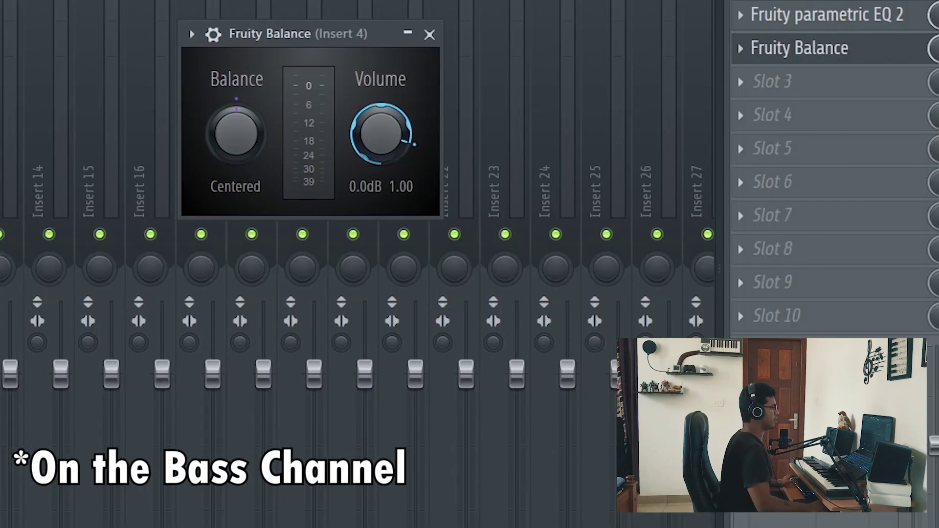
# - Create an automation clip for Insert 4's Fruity Balance volume and shorten it to about the length of the first kick
pyautogui.rightClick(381, 133)
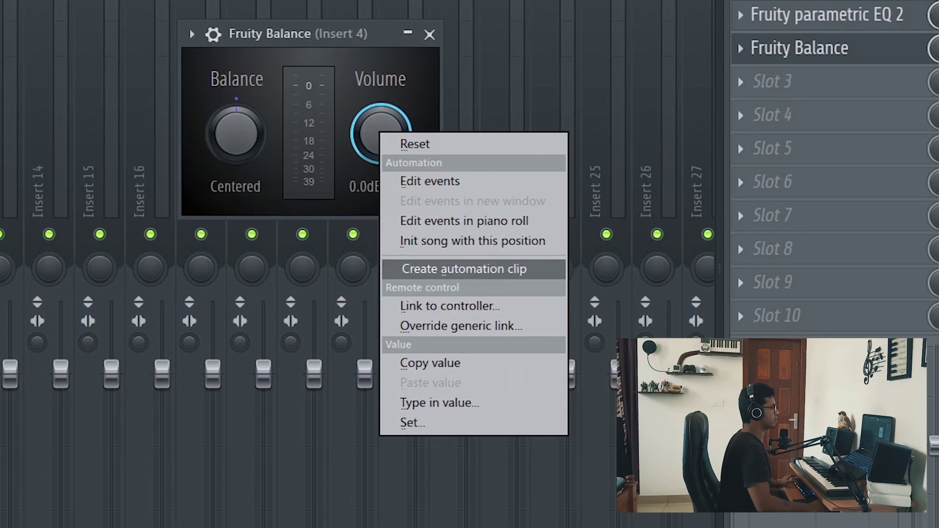
pyautogui.click(464, 269)
pyautogui.moveTo(406, 85); pyautogui.dragTo(358, 84)
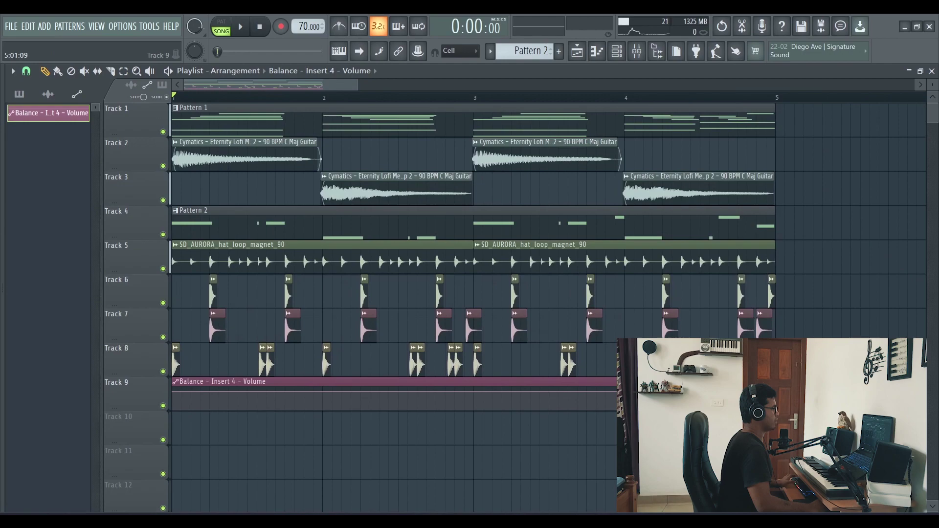
pyautogui.moveTo(777, 394); pyautogui.dragTo(219, 394)
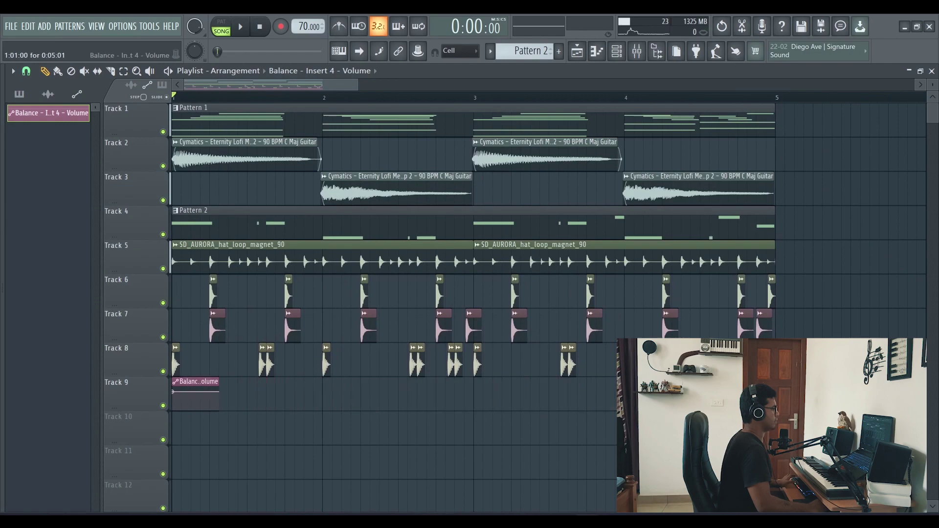
pyautogui.scroll(5, 210, 394)
pyautogui.moveTo(455, 393); pyautogui.dragTo(245, 394)
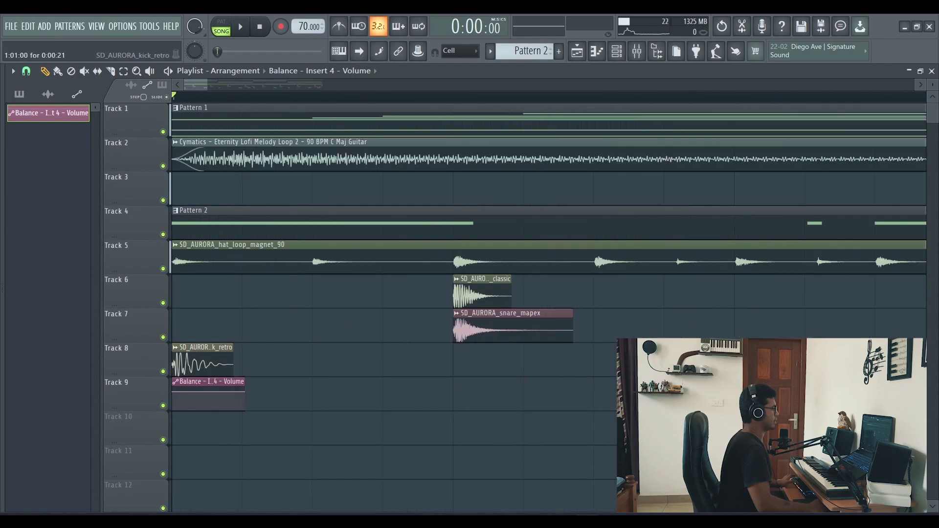
# - Shape the volume automation clip into a rising ramp under the first kick and repeat it along Tracks 9 and 10
pyautogui.scroll(1, 178, 394)
pyautogui.moveTo(179, 381); pyautogui.dragTo(309, 390)
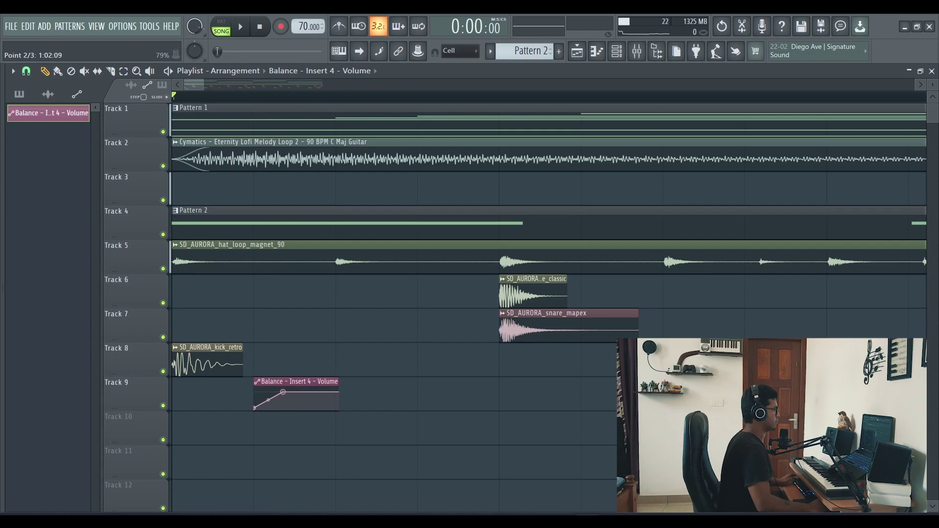
pyautogui.moveTo(281, 381); pyautogui.dragTo(199, 382)
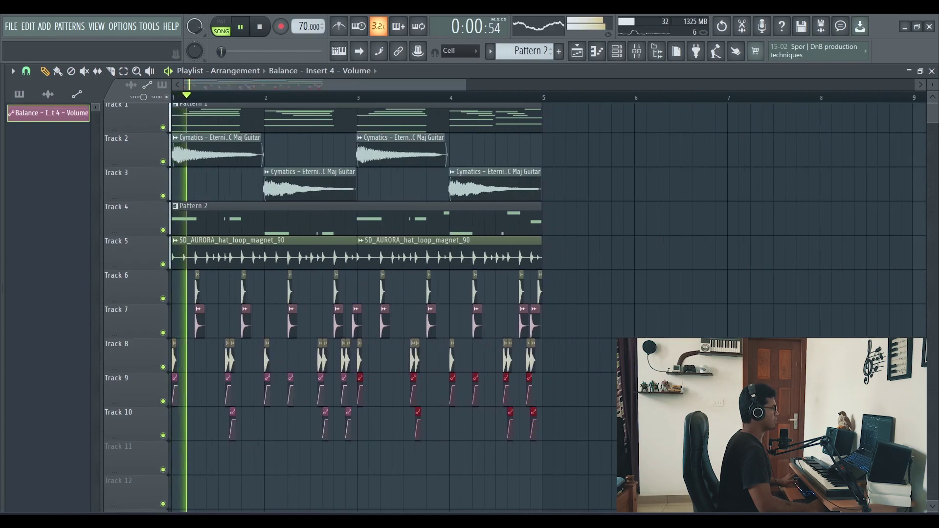
pyautogui.hotkey('ctrl', 'd')
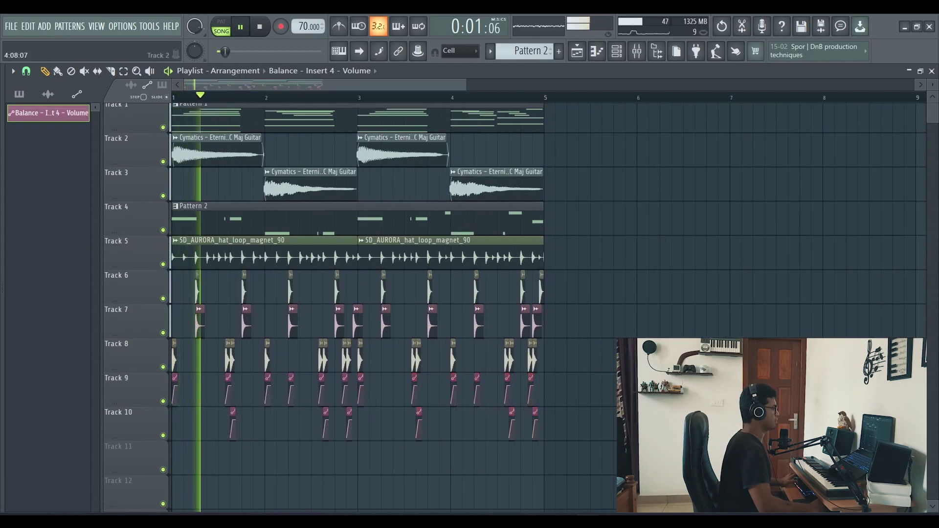
pyautogui.scroll(1, 695, 186)
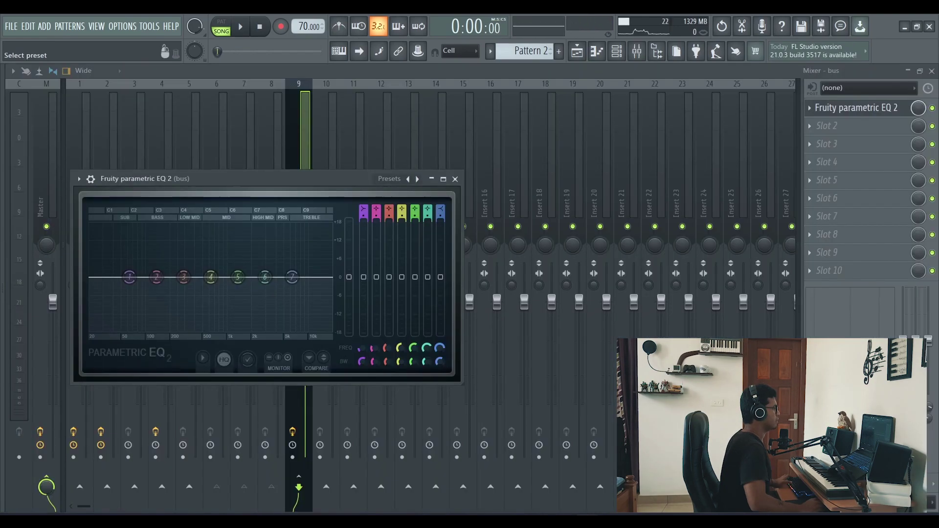
# - Apply the Radio preset to the bus track's Fruity parametric EQ 2 and start song playback
pyautogui.click(389, 178)
pyautogui.click(399, 305)
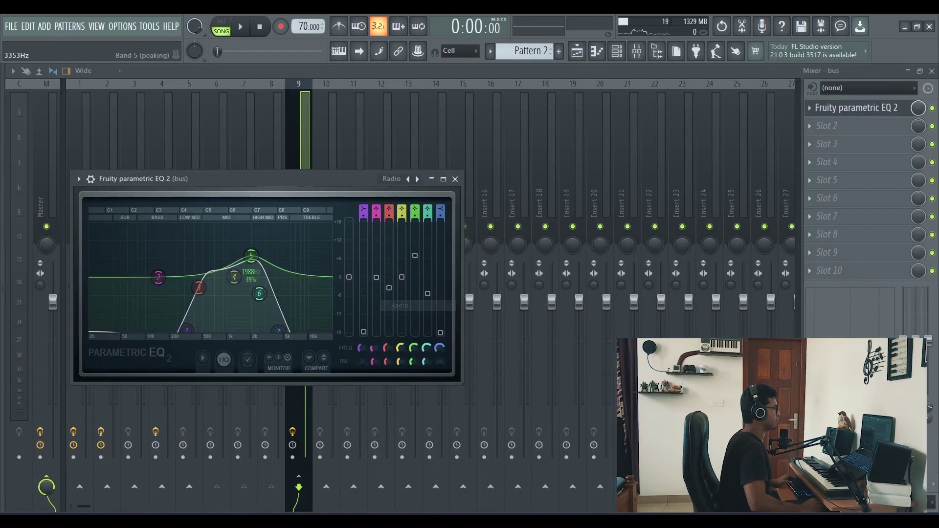
pyautogui.press('space')
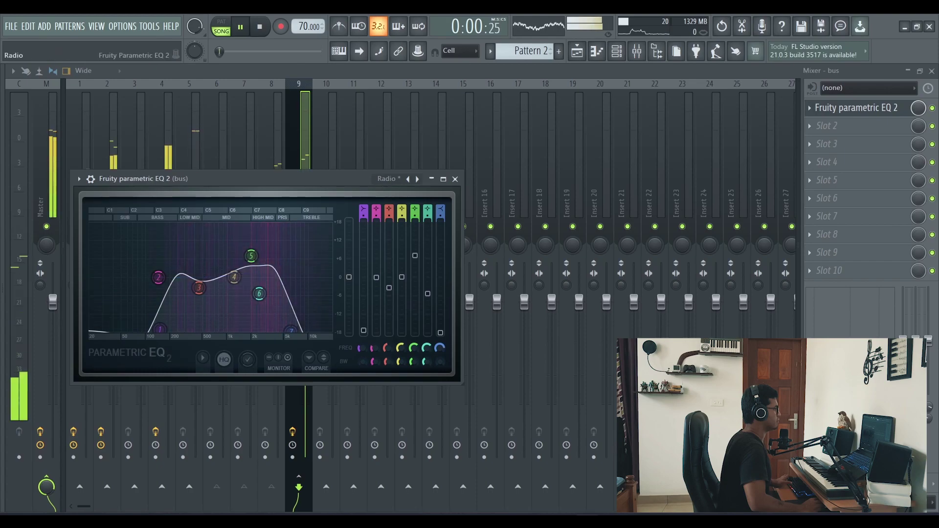
# - Fine-tune the bus EQ during playback by raising band 1's frequency, retuning band 7's frequency and slightly lowering band 5's gain
pyautogui.moveTo(284, 178); pyautogui.dragTo(567, 155)
pyautogui.moveTo(575, 307); pyautogui.dragTo(587, 306)
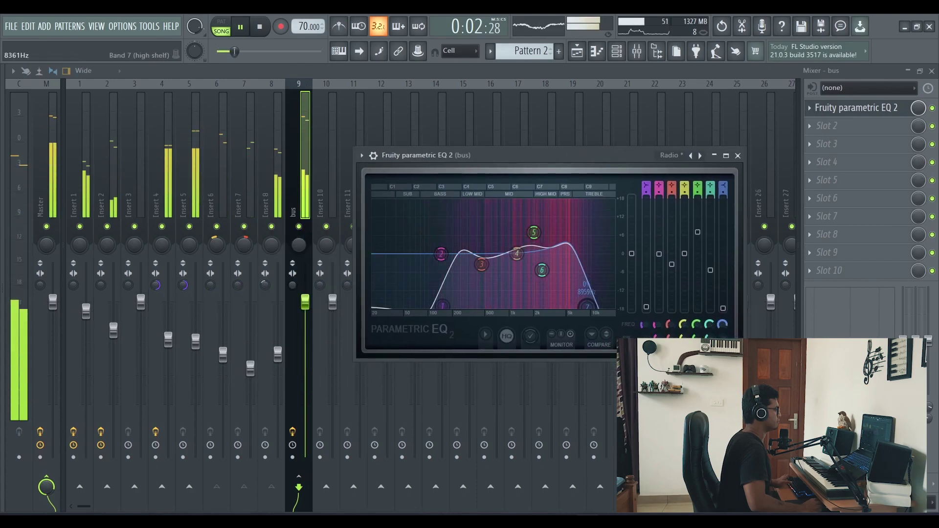
pyautogui.moveTo(442, 306); pyautogui.dragTo(452, 304)
pyautogui.moveTo(587, 306); pyautogui.dragTo(581, 307)
pyautogui.moveTo(533, 232); pyautogui.dragTo(533, 236)
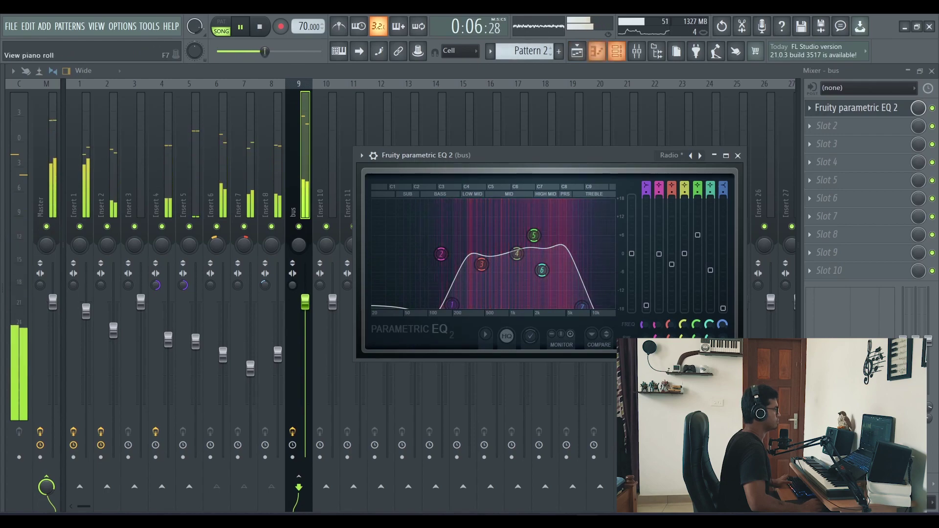
pyautogui.press('F5')
pyautogui.press('space')
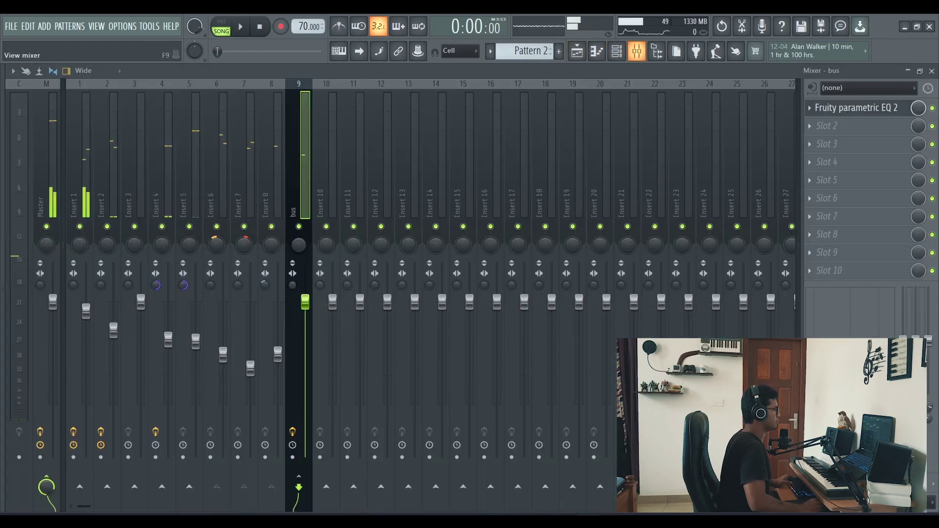
# - Raise Insert 5's volume slightly during playback and sidechain it to Insert 4
pyautogui.press('F9')
pyautogui.click(189, 195)
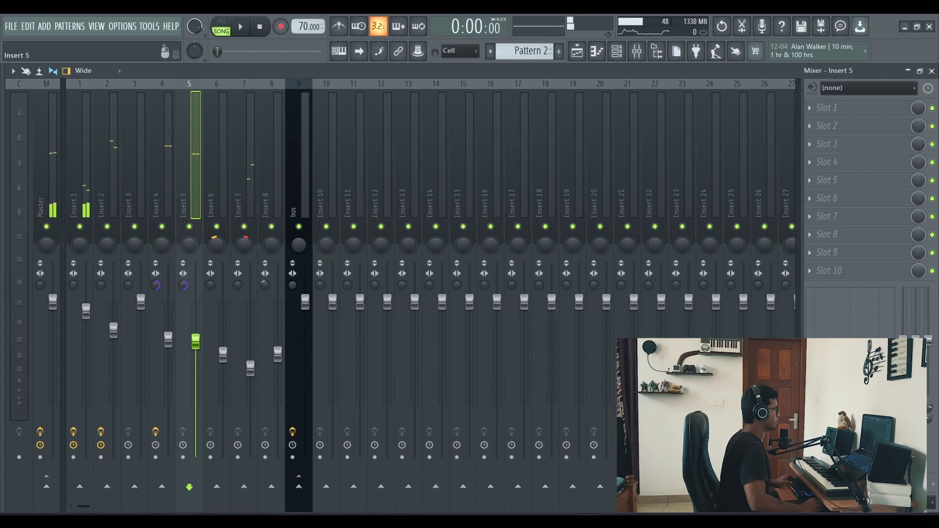
pyautogui.press('space')
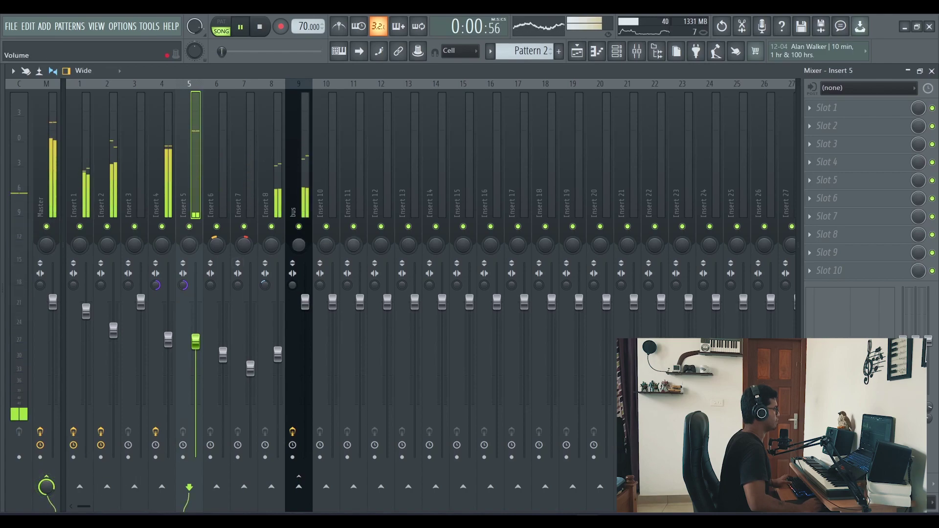
pyautogui.moveTo(196, 342)
pyautogui.mouseDown()
pyautogui.moveTo(196, 325)
pyautogui.moveTo(196, 337)
pyautogui.mouseUp()
pyautogui.rightClick(162, 486)
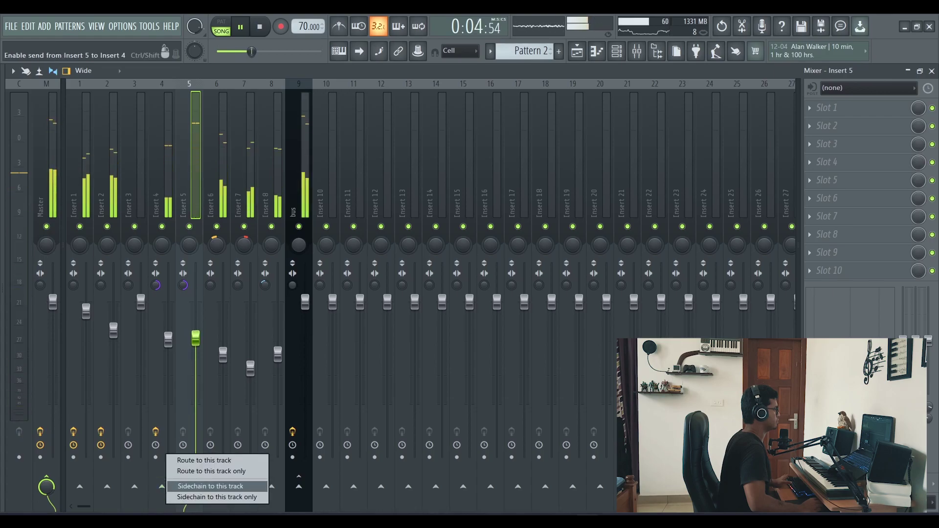
pyautogui.click(215, 486)
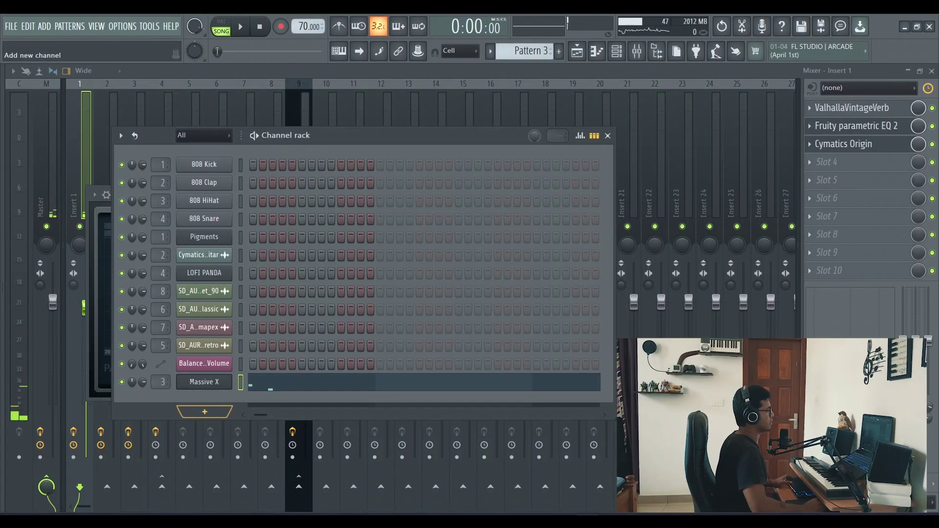
# - Add a new instrument channel and paste the upper melody notes of the Pigments part from Pattern 1 for it
pyautogui.click(205, 412)
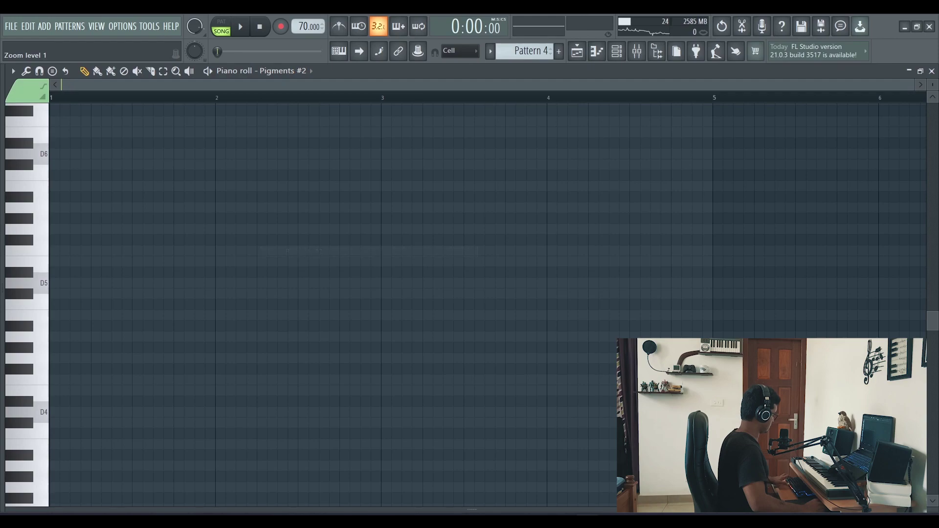
pyautogui.hotkey('ctrl', 'v')
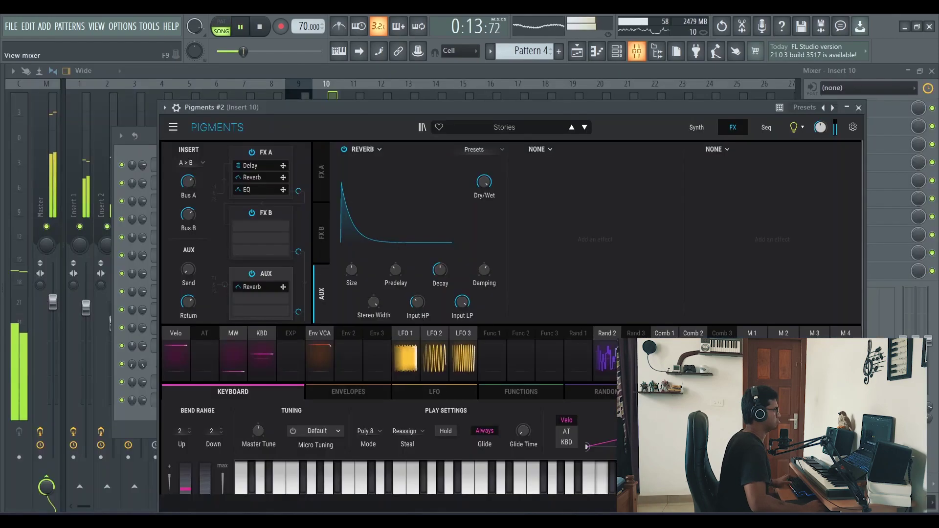
# - Stop playback and insert Fruity Parametric EQ 2 in the first effect slot of Insert 10
pyautogui.press('F9')
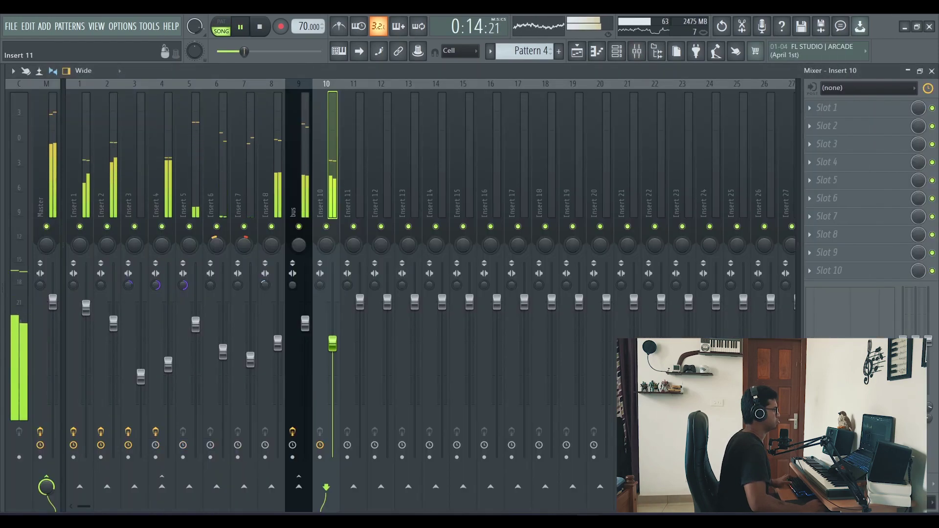
pyautogui.press('space')
pyautogui.click(810, 108)
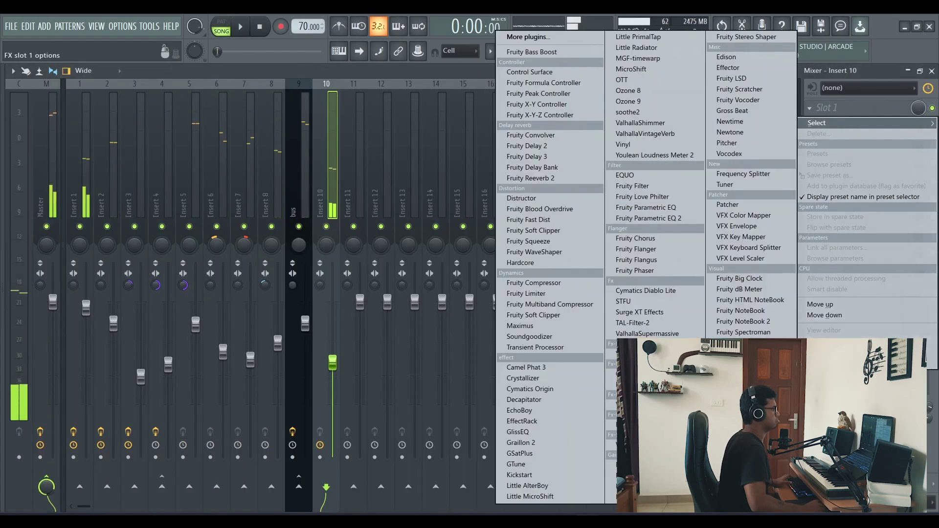
pyautogui.click(655, 219)
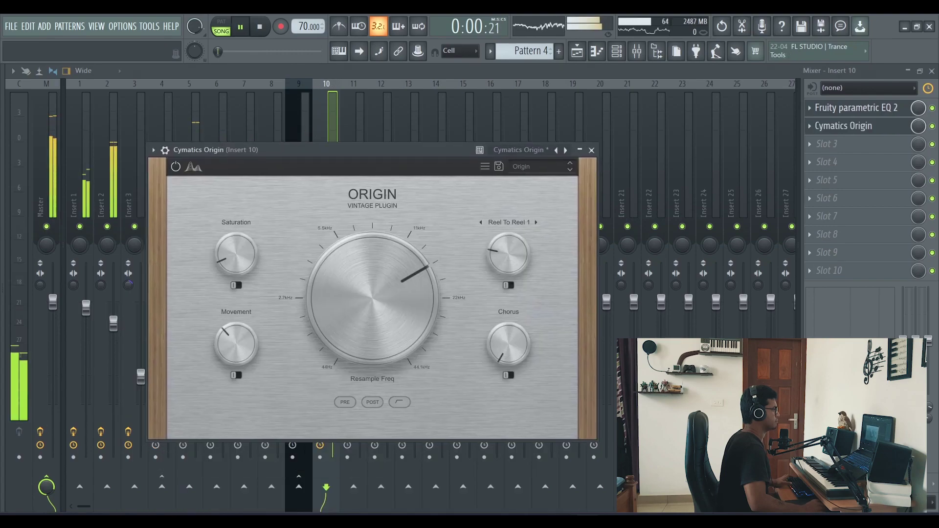
# - Add Cymatics Origin to Insert 10 with Movement 16 %, Saturation 11 %, Reel To Reel 1 at minimum and Resample Freq about 11909 Hz
pyautogui.moveTo(236, 343); pyautogui.dragTo(235, 364)
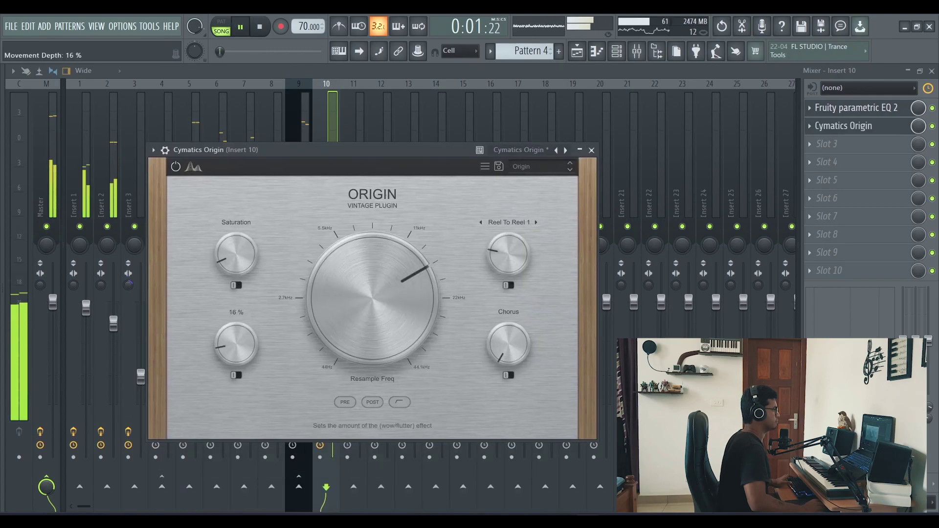
pyautogui.moveTo(508, 253); pyautogui.dragTo(509, 277)
pyautogui.moveTo(236, 253); pyautogui.dragTo(235, 257)
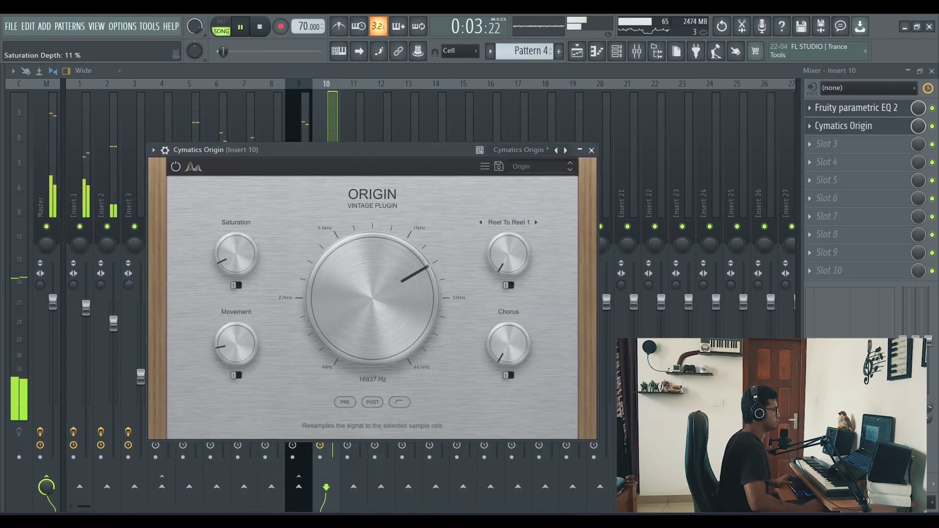
pyautogui.moveTo(373, 298); pyautogui.dragTo(372, 320)
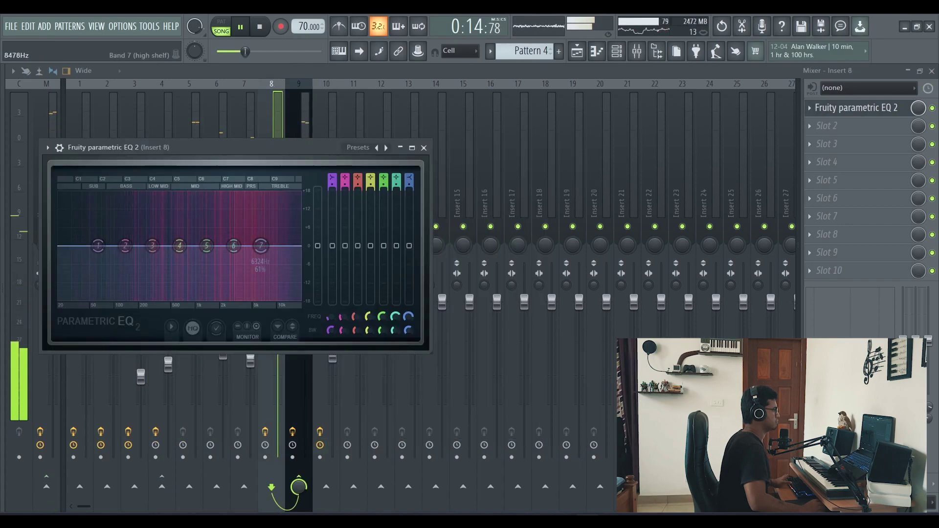
# - In Insert 8's EQ, cut band 7 to -18 dB at about 15847 Hz and make band 1 a high pass with a raised cutoff
pyautogui.moveTo(260, 245); pyautogui.dragTo(292, 298)
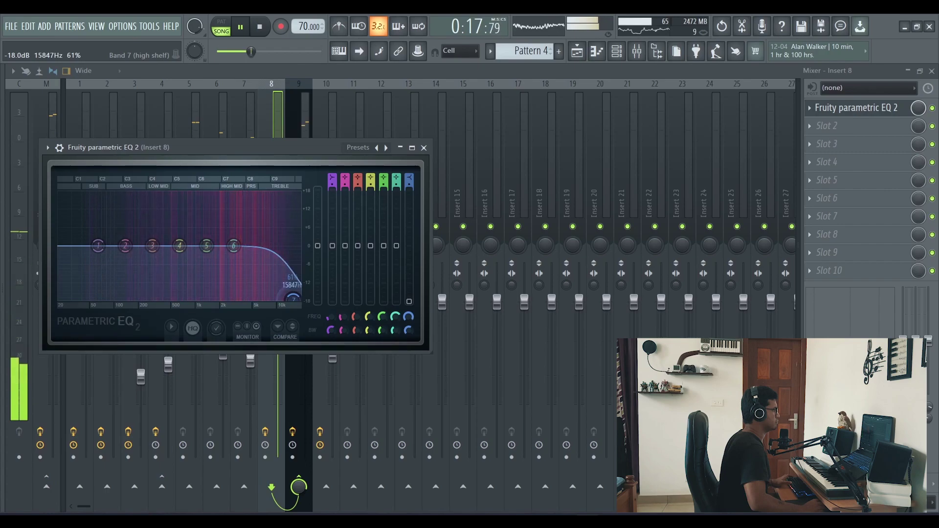
pyautogui.rightClick(98, 246)
pyautogui.moveTo(120, 276)
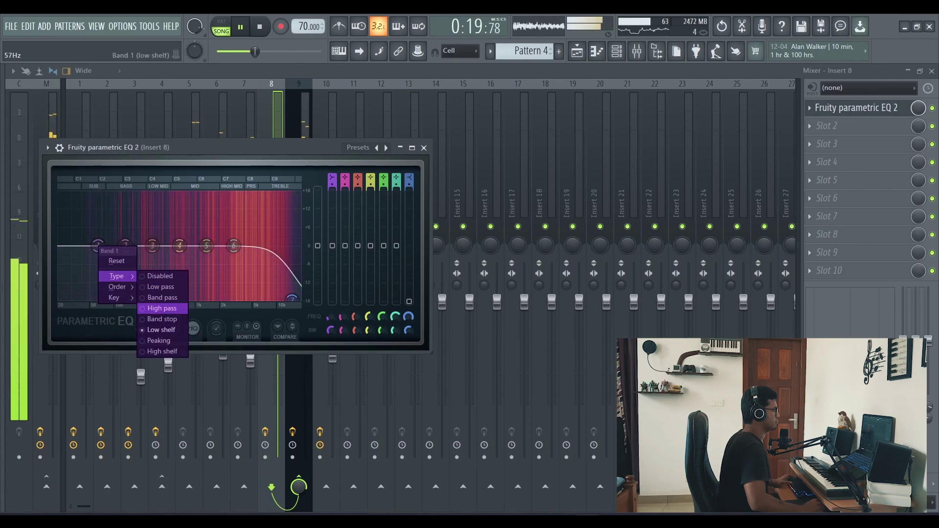
pyautogui.click(161, 308)
pyautogui.moveTo(98, 245); pyautogui.dragTo(136, 246)
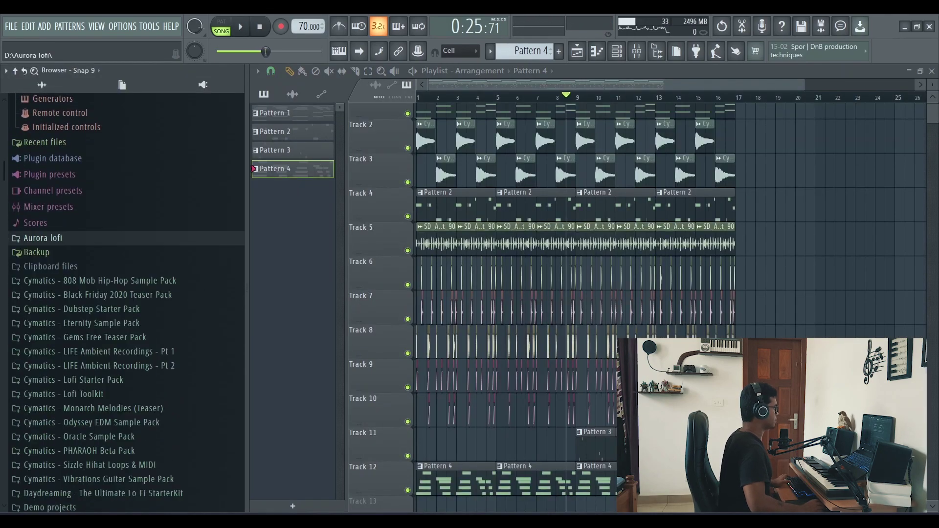
# - Browse to the Cymatics - Lofi Starter Pack folder and place the Cymatics - Destroyed Crackled Noise clip at bar 1 on Track 13
pyautogui.scroll(-4, 63, 236)
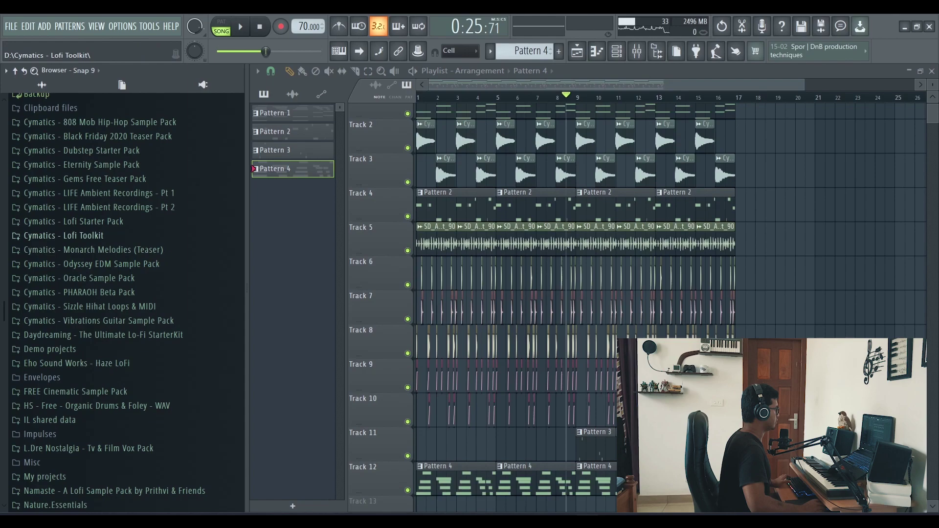
pyautogui.click(73, 221)
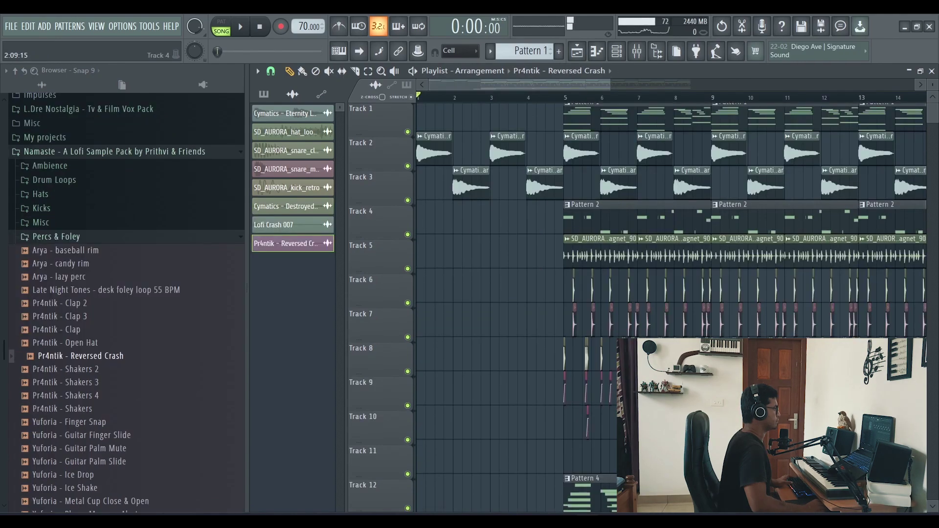
pyautogui.click(587, 418)
pyautogui.moveTo(484, 359); pyautogui.dragTo(420, 428)
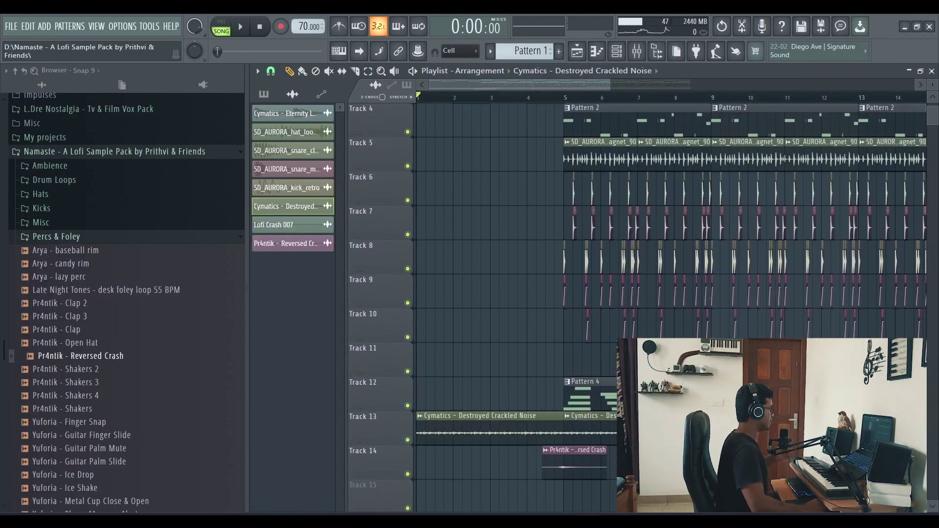
# - Open the L.Dre Nostalgia - Tv & Film Vox Pack folder in the sample browser and look through its vocal samples
pyautogui.click(114, 152)
pyautogui.scroll(2, 114, 301)
pyautogui.scroll(-3, 122, 294)
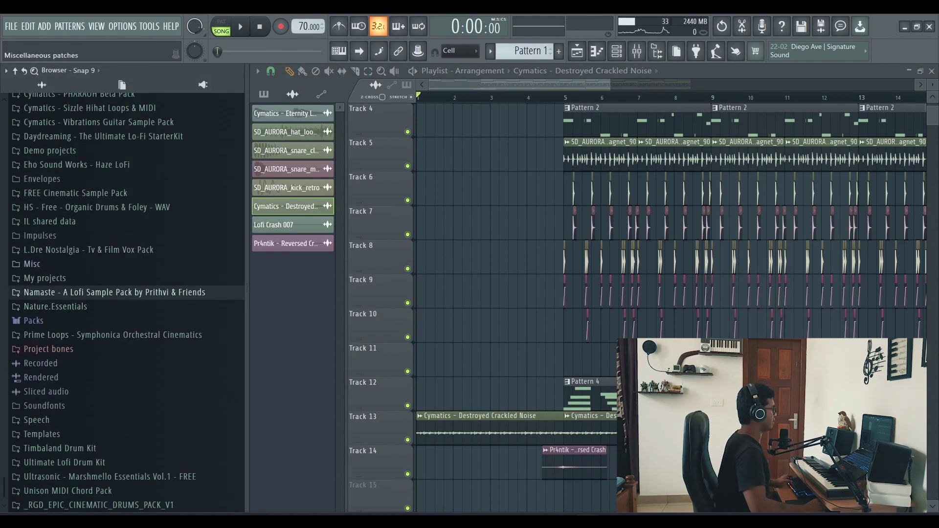
pyautogui.click(89, 249)
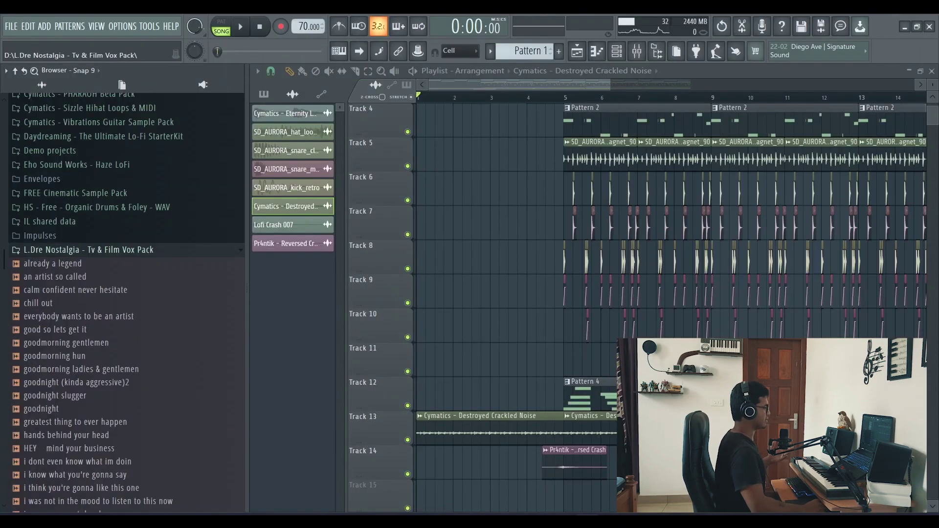
pyautogui.scroll(-2, 122, 293)
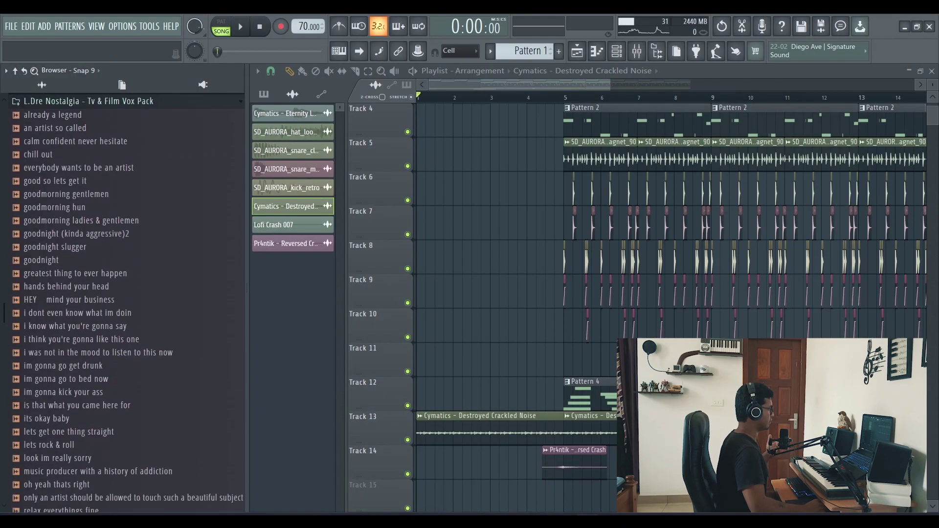
pyautogui.scroll(1, 122, 293)
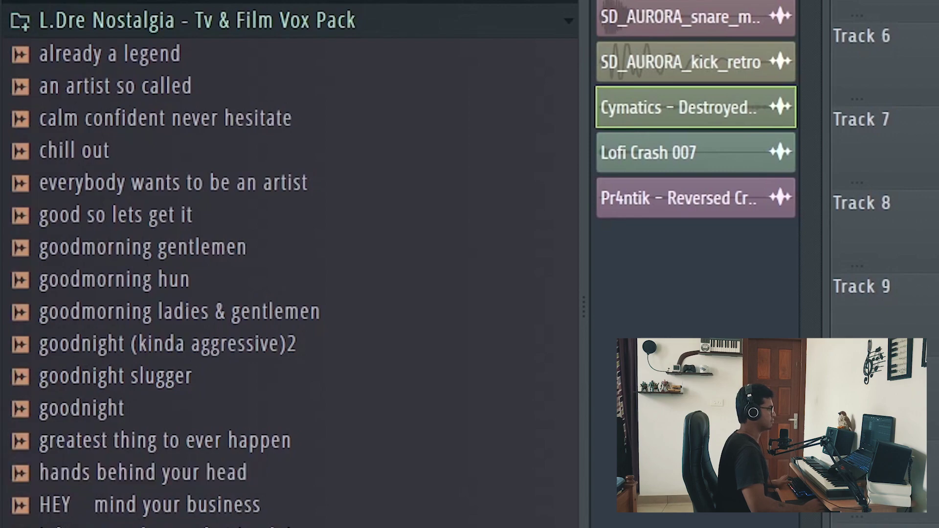
pyautogui.scroll(-2, 146, 376)
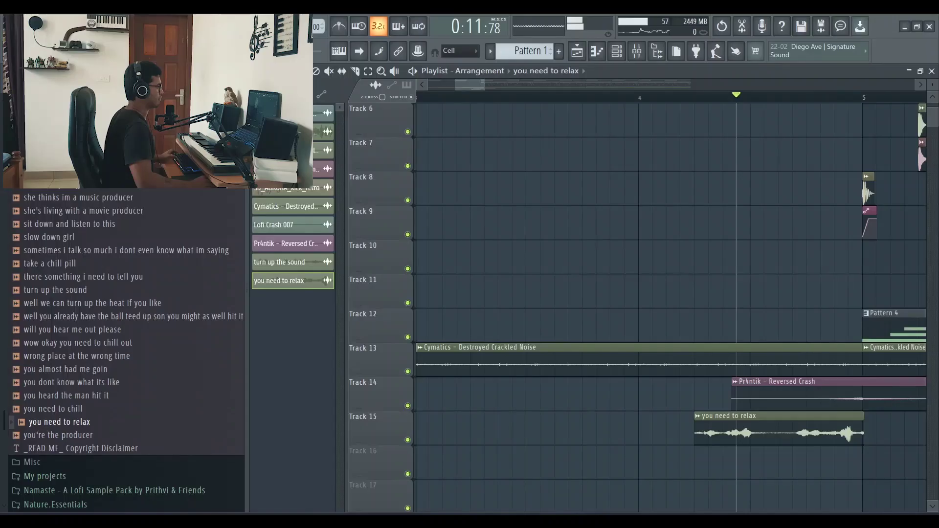
# - Position the "you need to relax" vocal sample on Track 15 so it ends just before bar 5, and audition it
pyautogui.moveTo(778, 428); pyautogui.dragTo(763, 428)
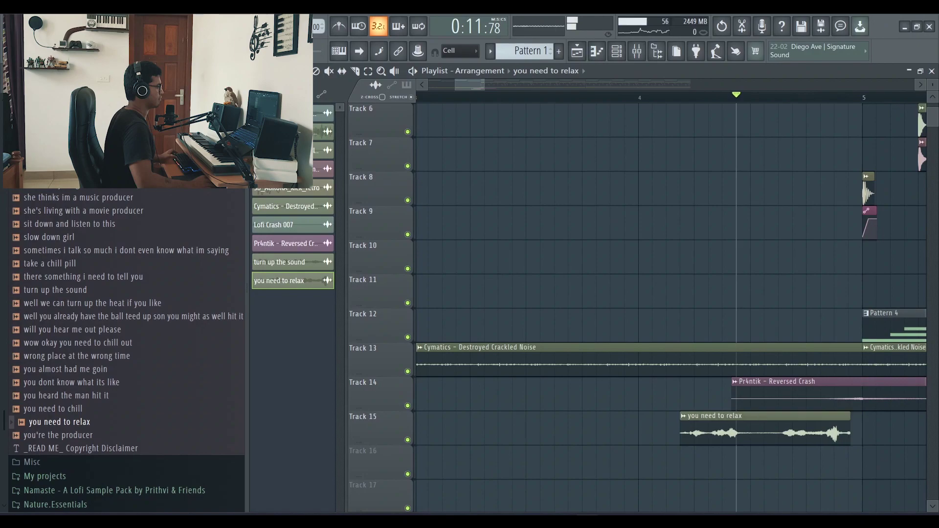
pyautogui.press('space')
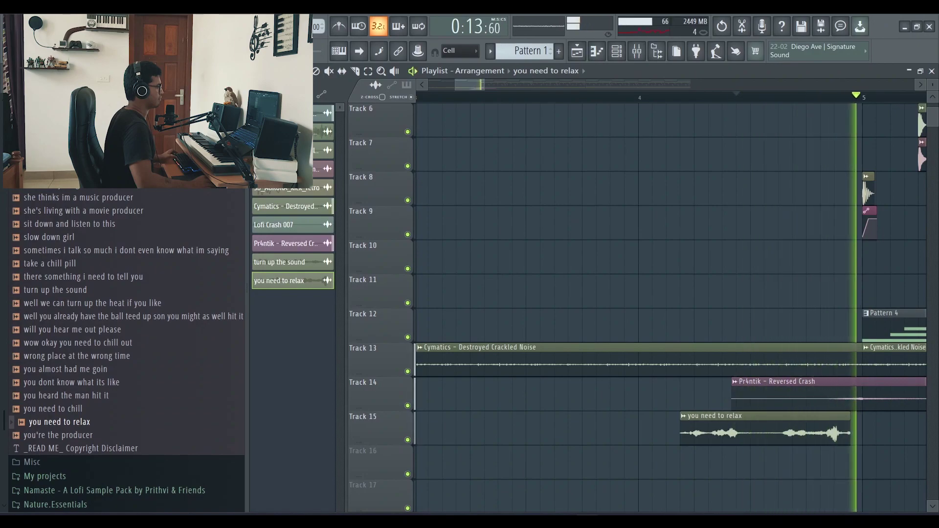
pyautogui.press('space')
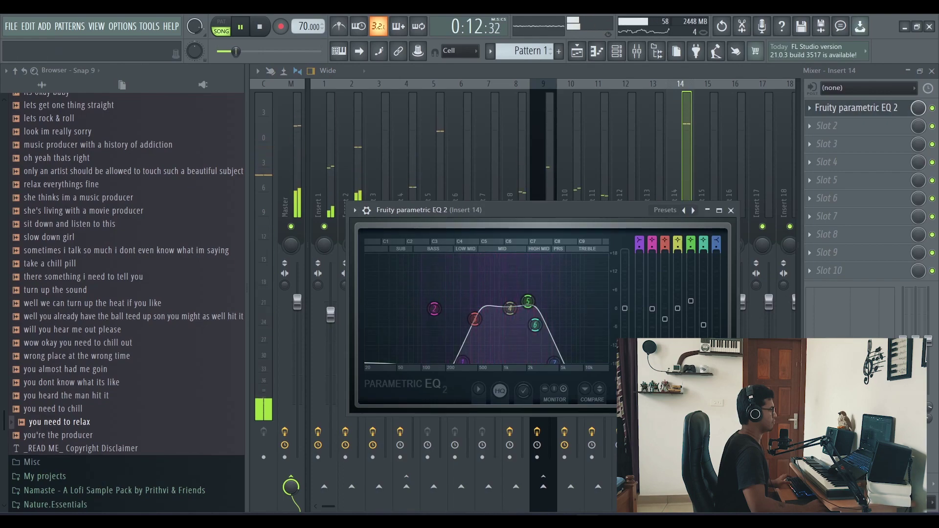
# - Close Insert 14's EQ window, add ValhallaVintageVerb to that track and set its mix to 34.1 %
pyautogui.click(731, 210)
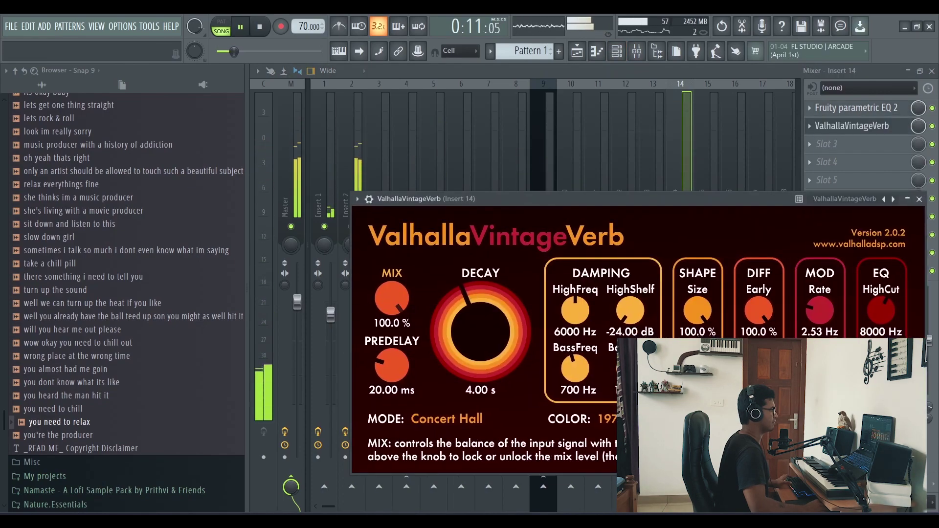
pyautogui.moveTo(392, 299); pyautogui.dragTo(392, 338)
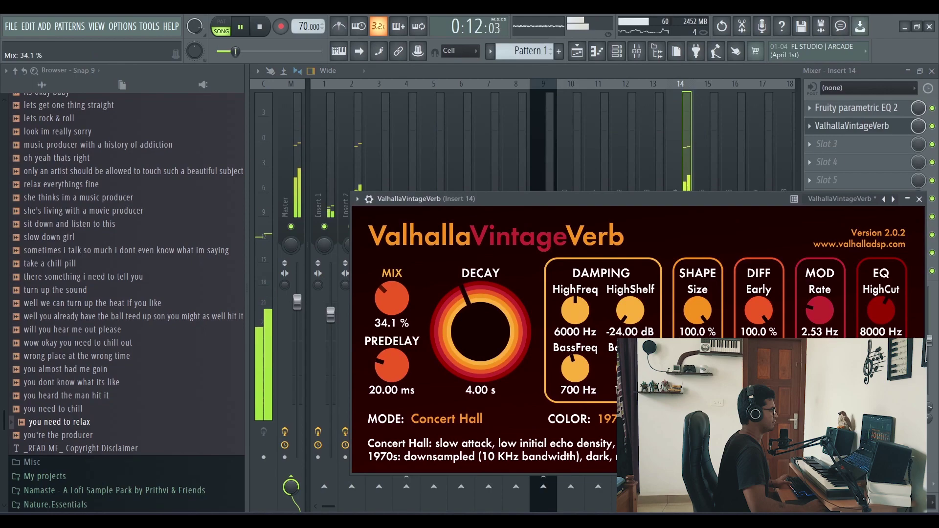